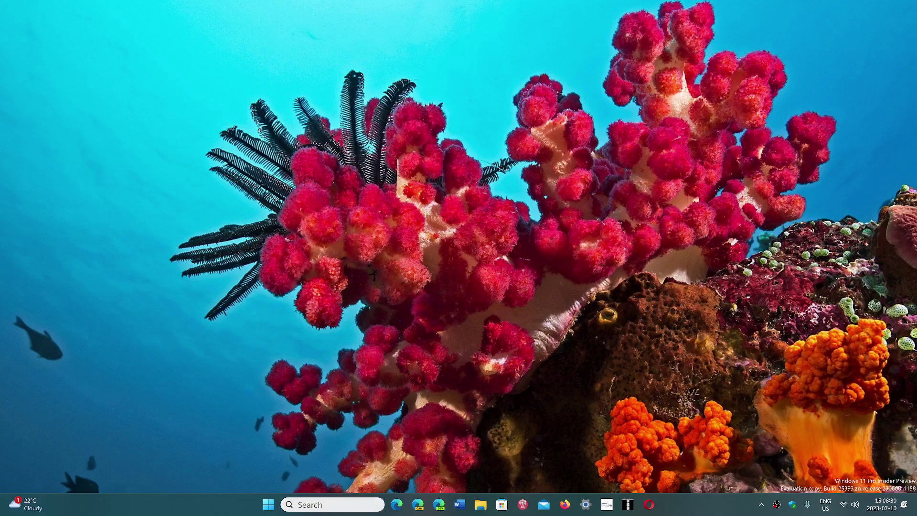
Search Windows for 'android', after dropping an 'ama' query, to surface Windows Subsystem for Android.
click(335, 505)
text(am)
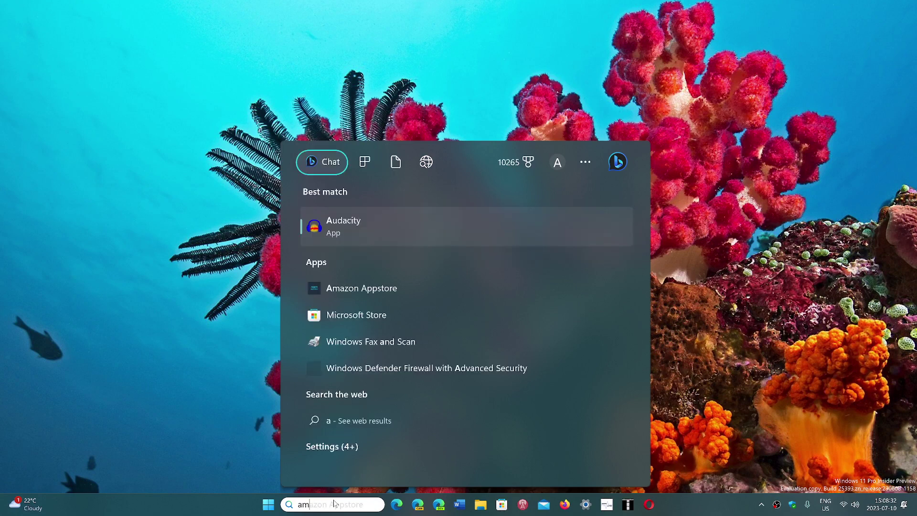
text(a)
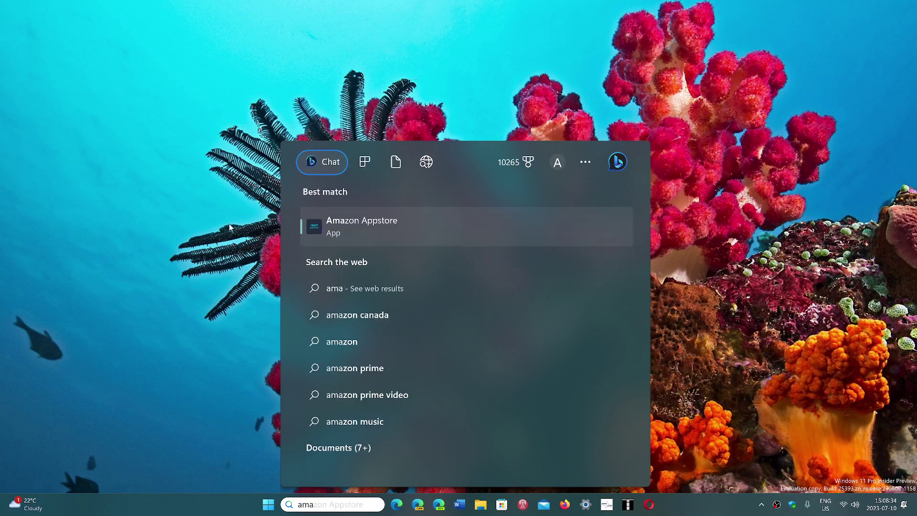
click(170, 285)
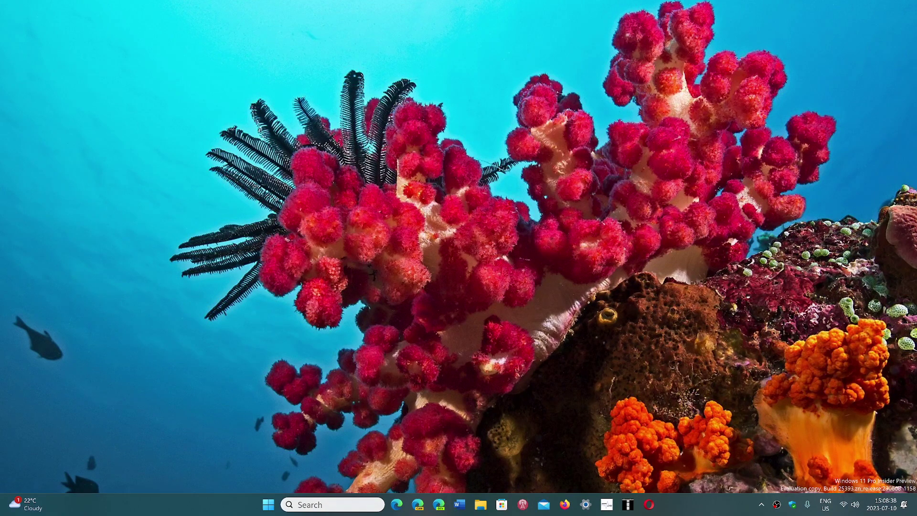
click(327, 505)
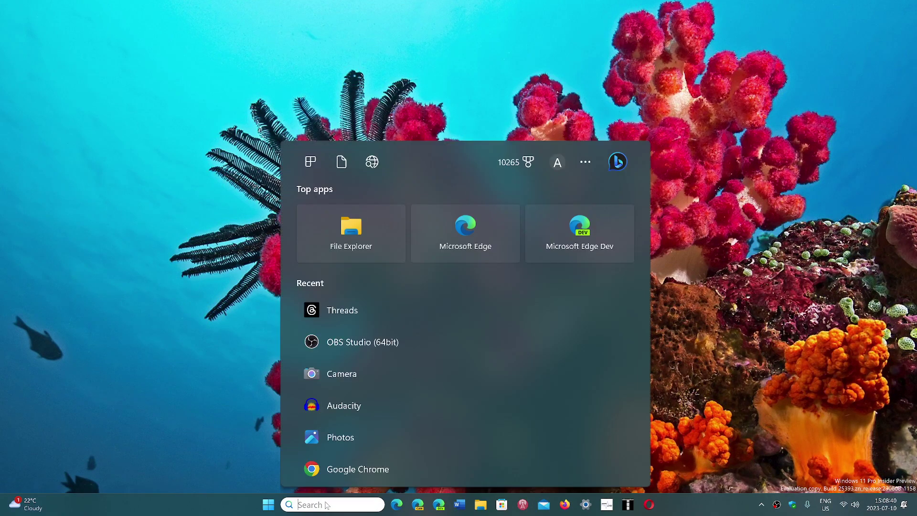
text(android)
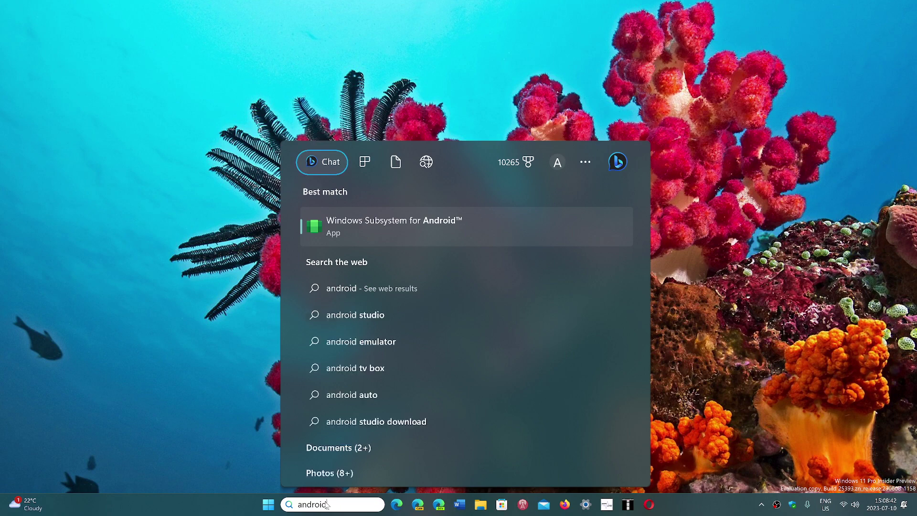
Open Windows Subsystem for Android's Advanced settings, verify Developer mode is On, and close it.
click(437, 226)
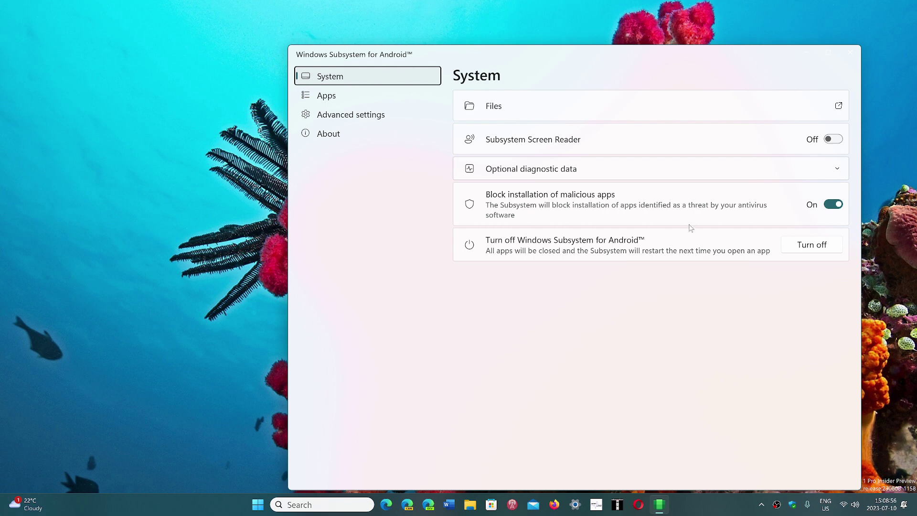
click(340, 116)
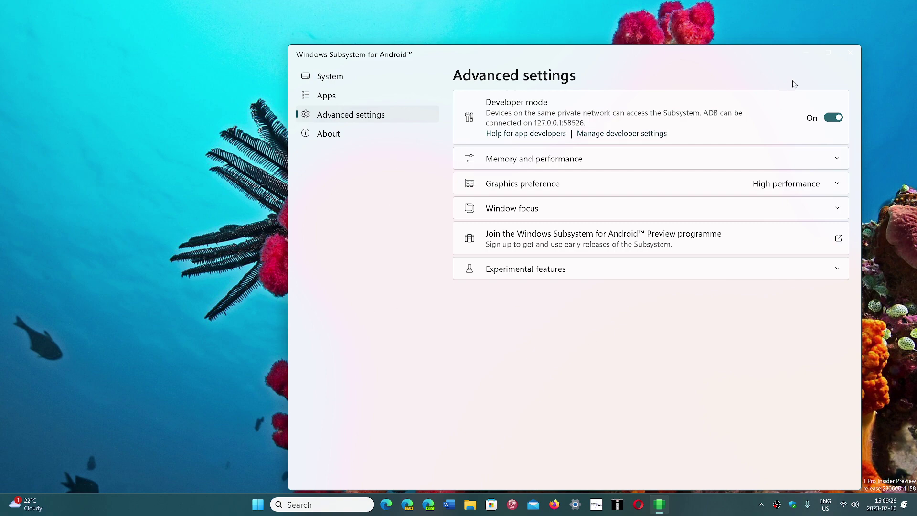
click(851, 52)
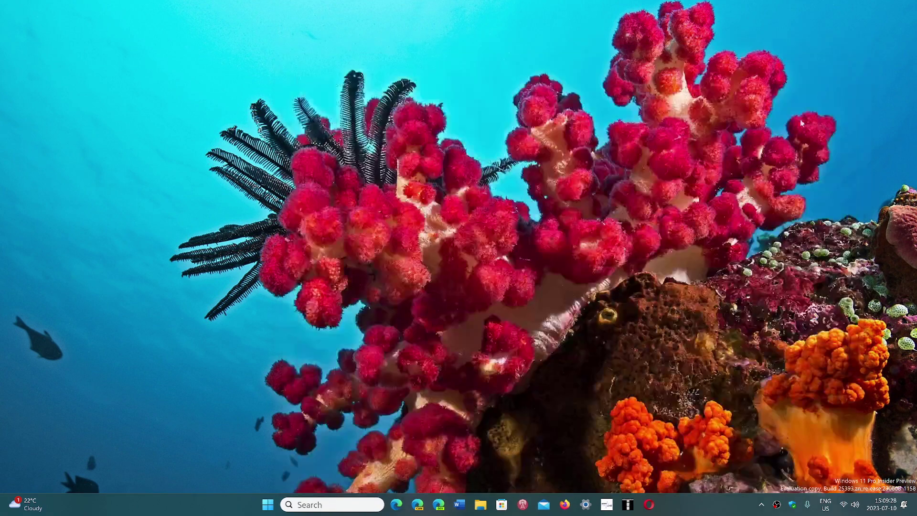
Search Microsoft Store for 'wsatools' to find the WSATools - APK installer listing.
click(503, 504)
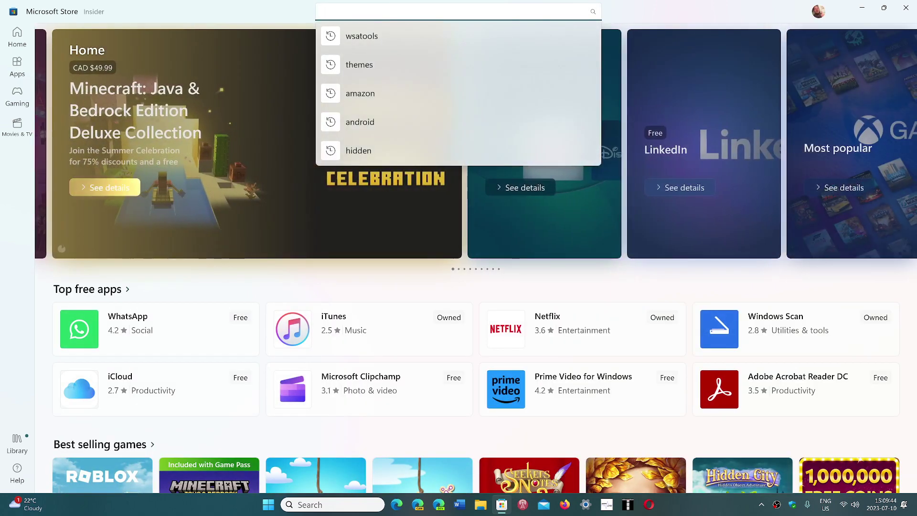
text(wsa)
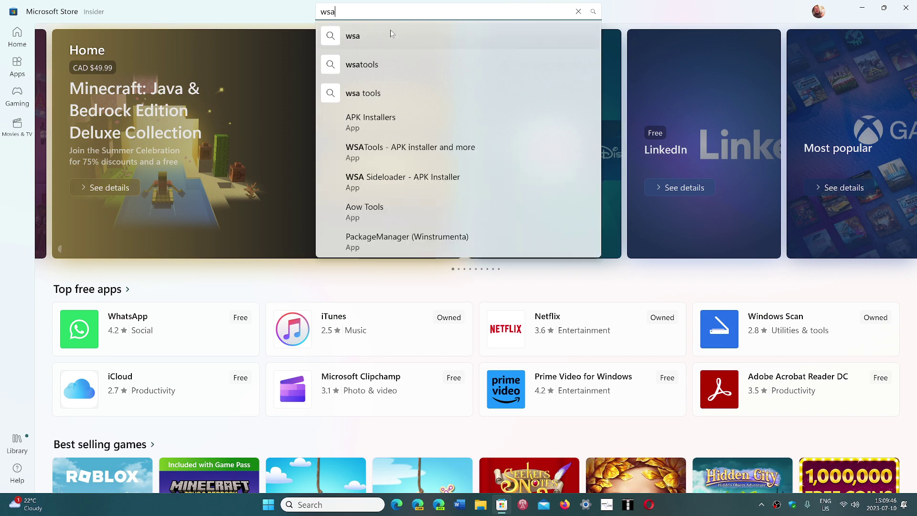
click(391, 65)
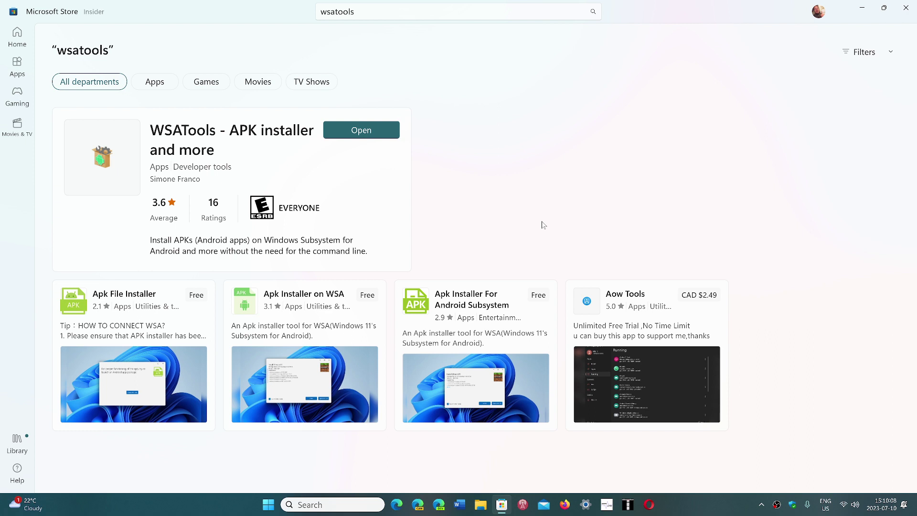
Launch WSATools, enlarge its window, and start Install an APK, browsing Downloads.
click(368, 131)
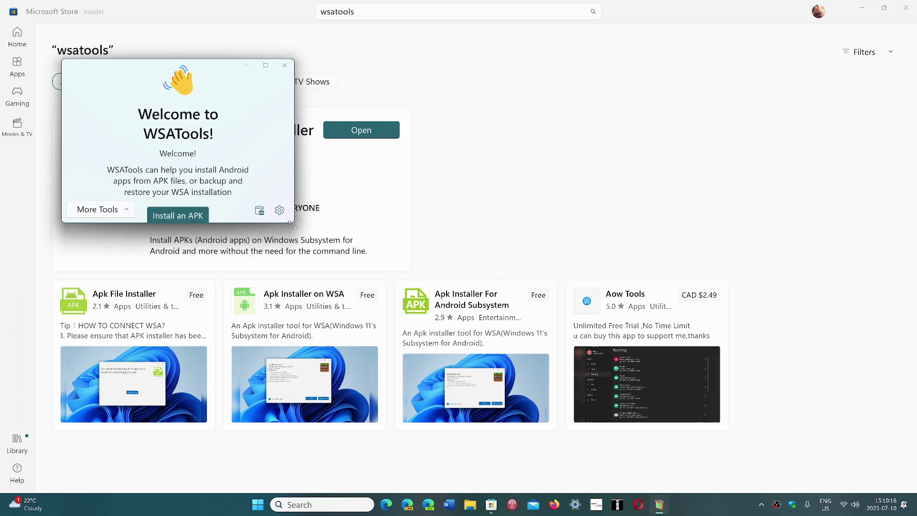
drag(292, 225, 558, 383)
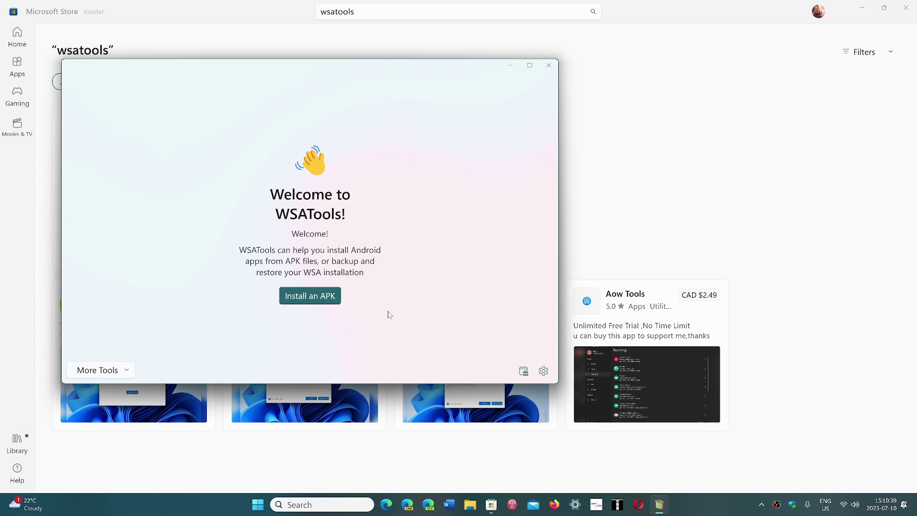
click(301, 300)
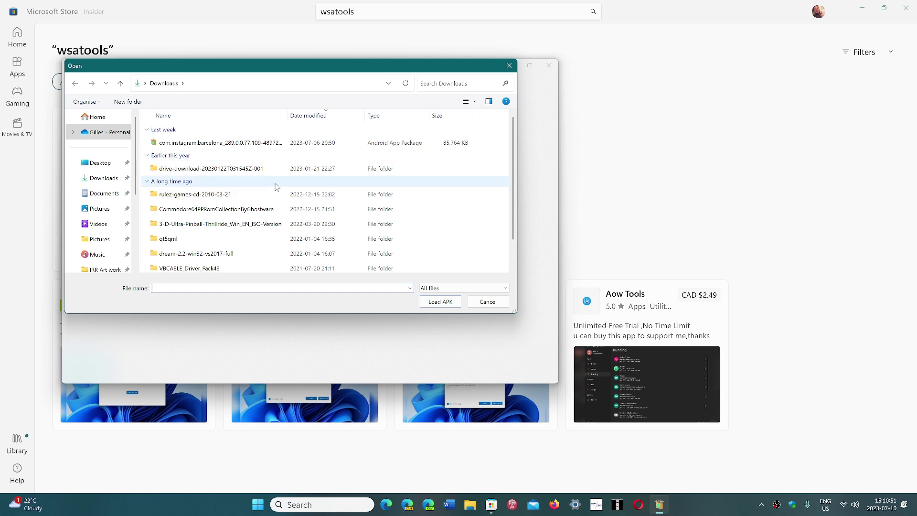
mouse_move(222, 145)
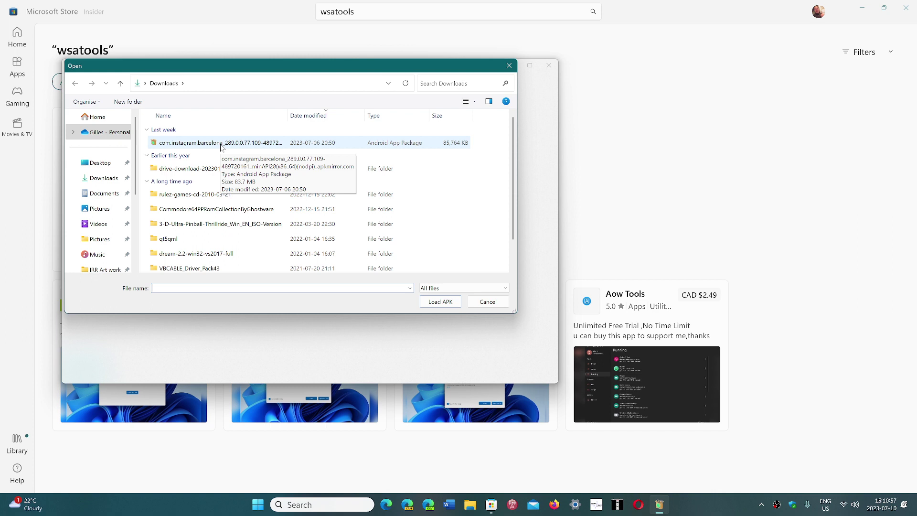
Load the com.instagram.barcelona APK from Downloads (version 289.0.0.77.109, 84 MB).
click(221, 143)
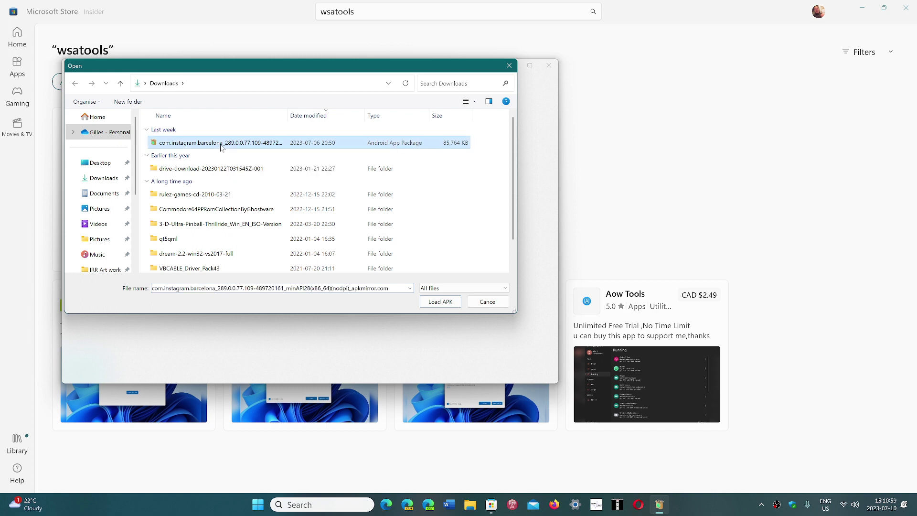
click(453, 304)
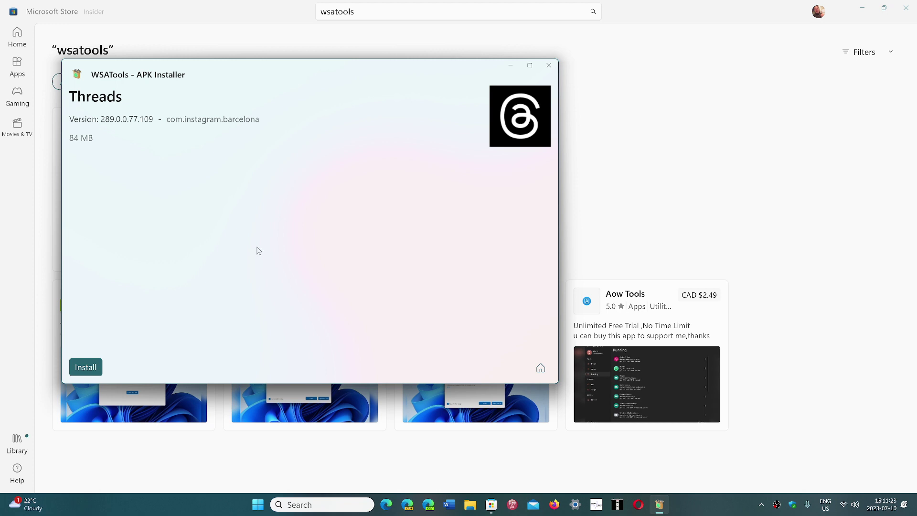
Install Threads via WSATools, then close the installer and Microsoft Store.
click(82, 368)
click(549, 66)
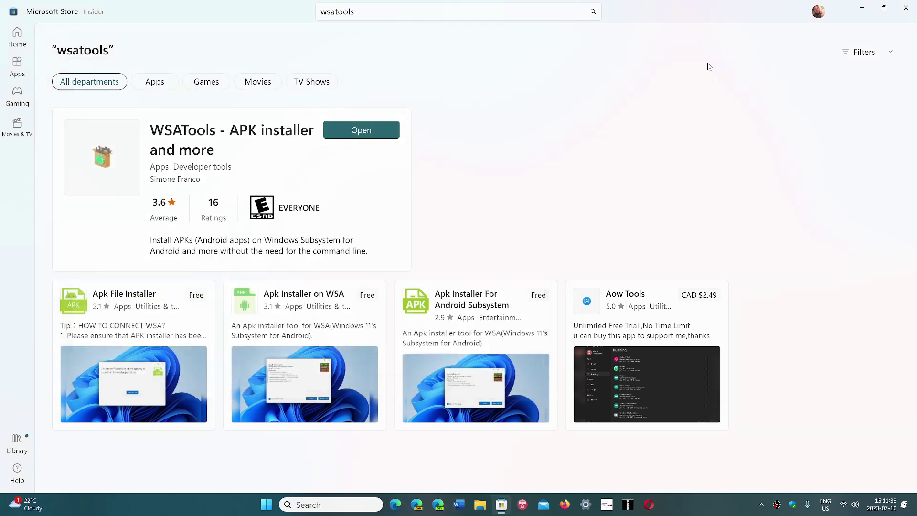
click(906, 8)
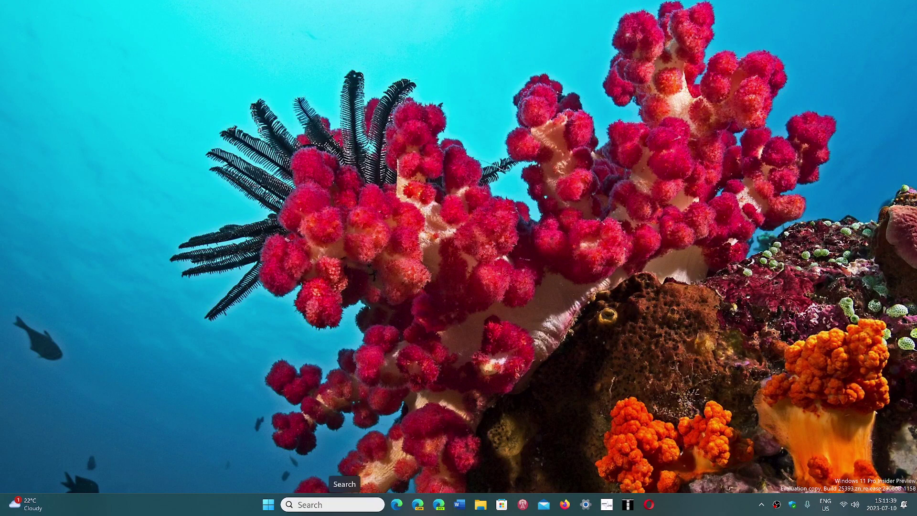
Launch Threads via a 'thr' search, view its profile tab, then close the app window.
click(345, 505)
text(thr)
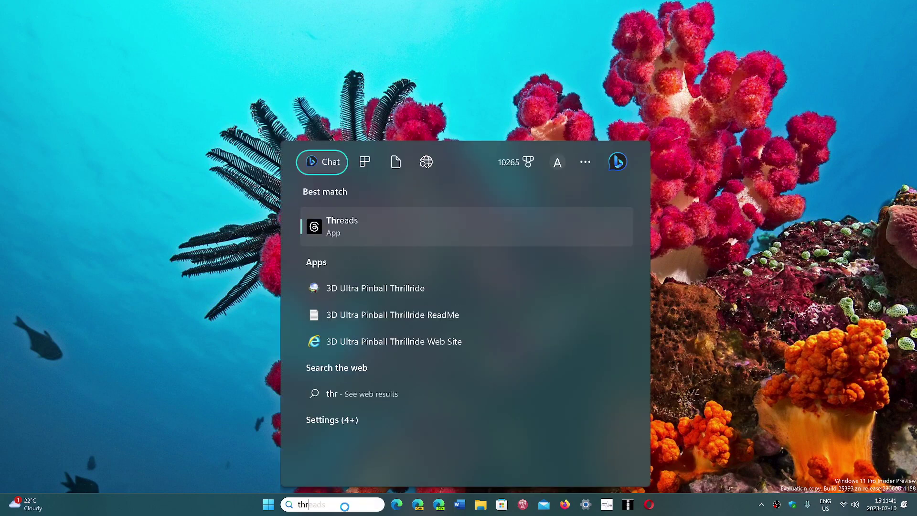
click(407, 236)
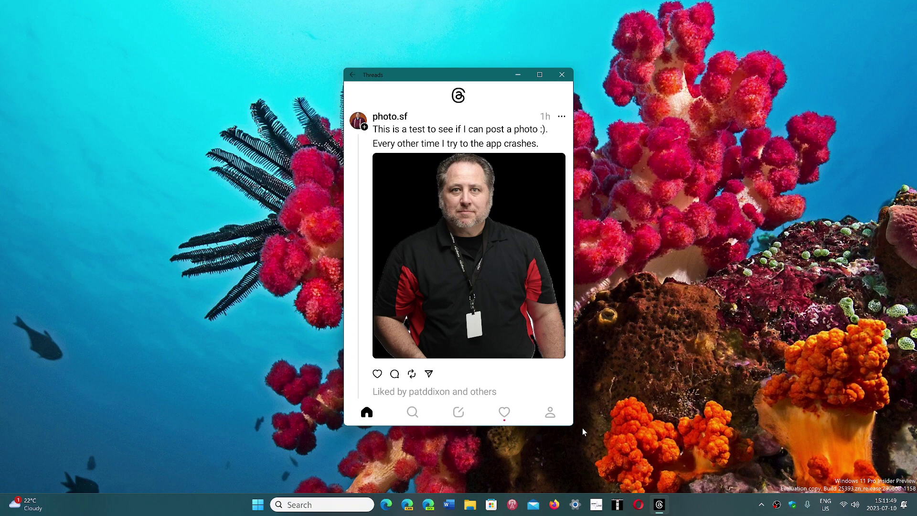
click(551, 412)
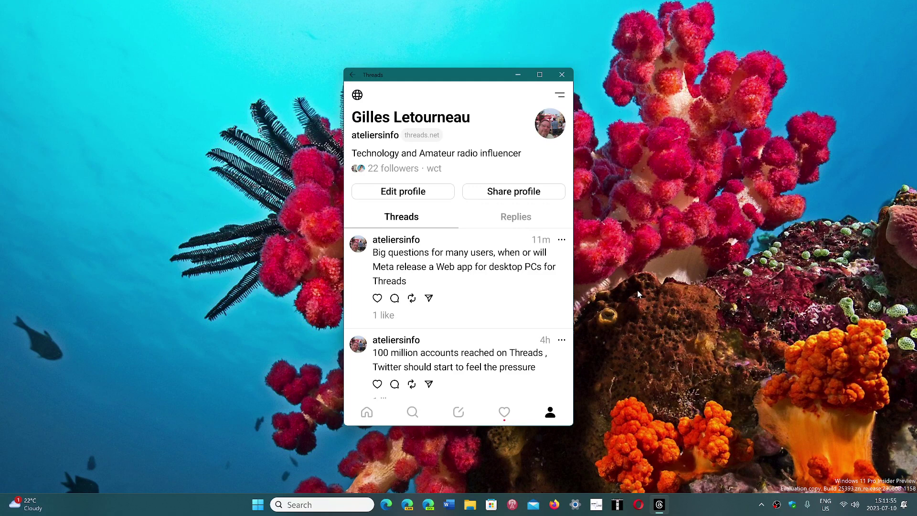
click(562, 75)
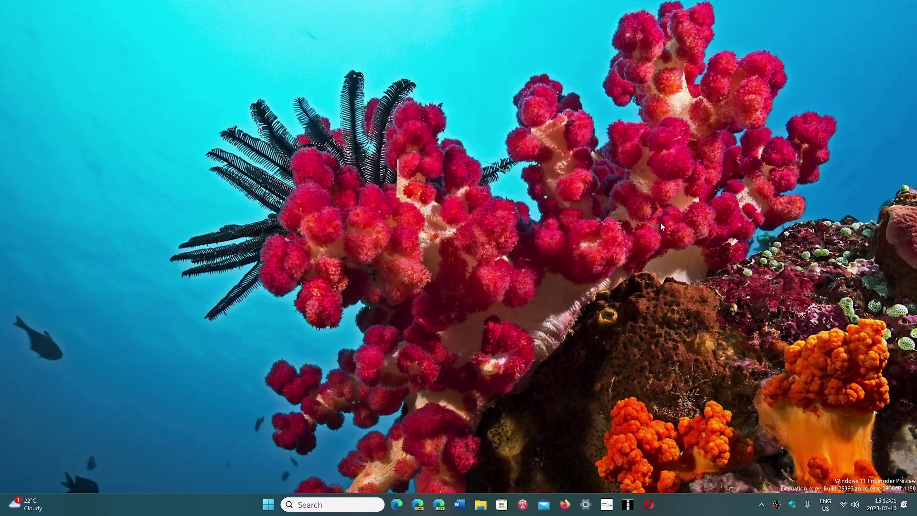